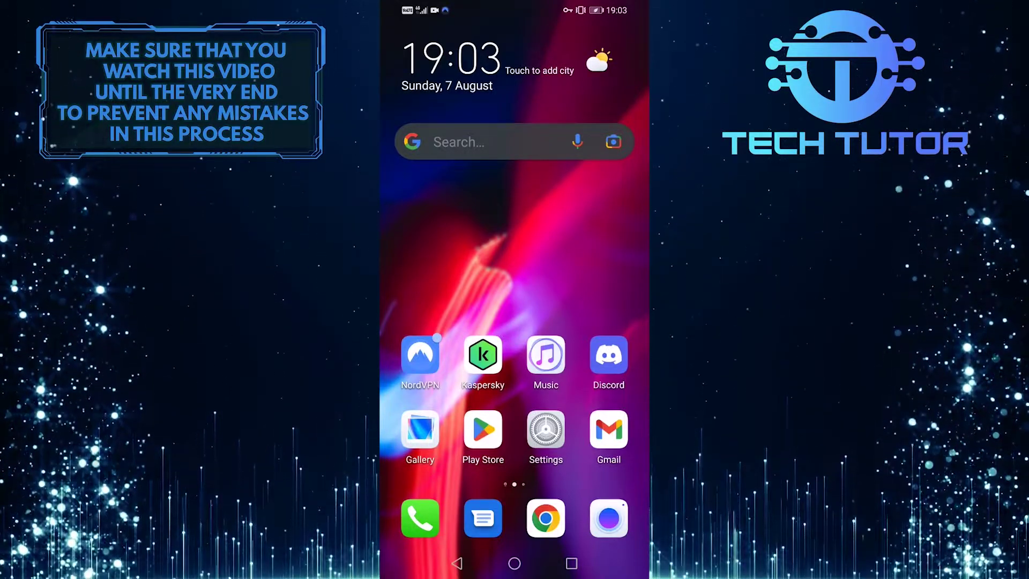
# - Launch Discord and switch to Dank Server's #general channel from the server drawer
pyautogui.click(609, 356)
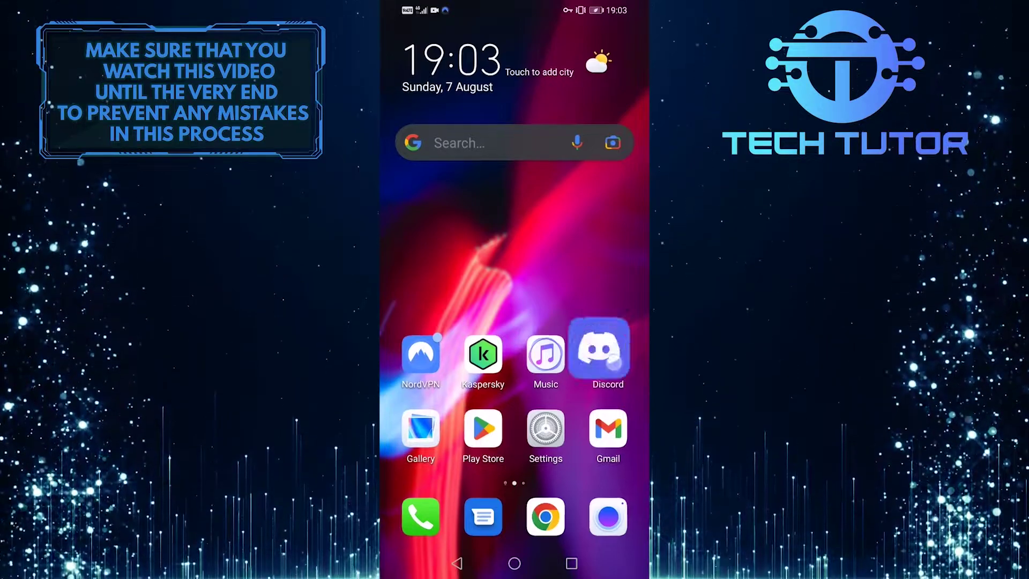
pyautogui.click(400, 41)
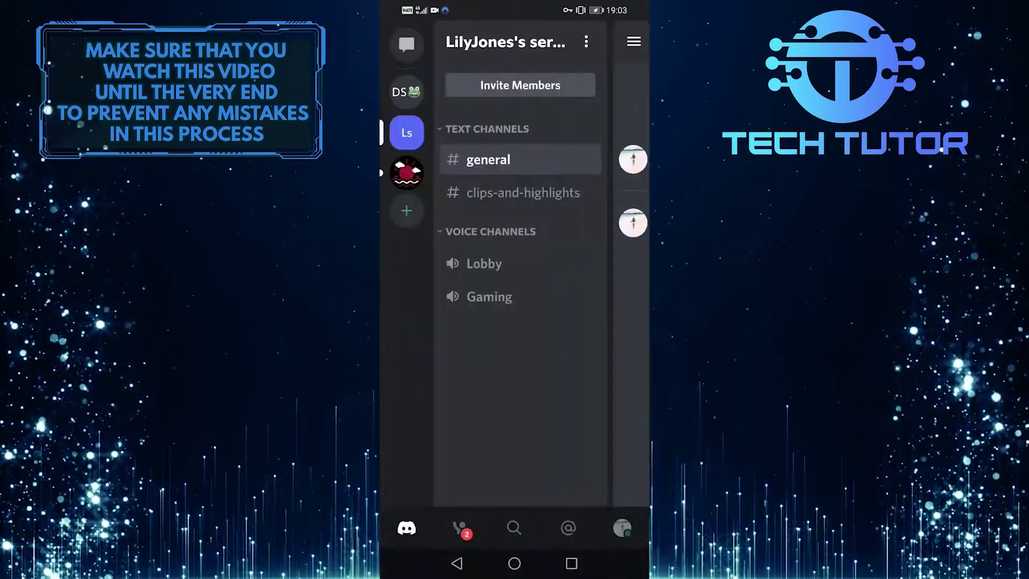
pyautogui.click(407, 91)
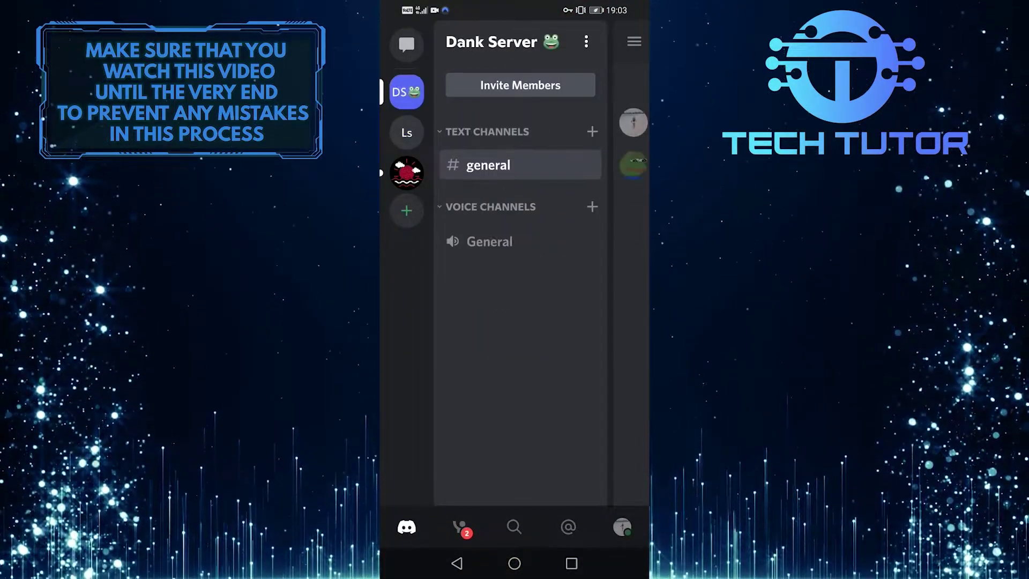
pyautogui.click(488, 166)
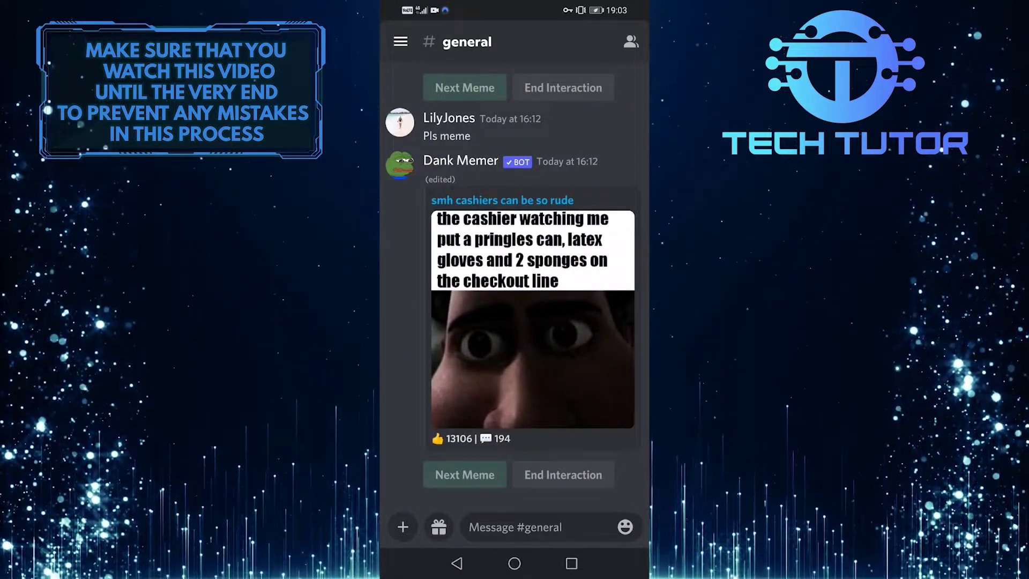
pyautogui.rightClick(505, 138)
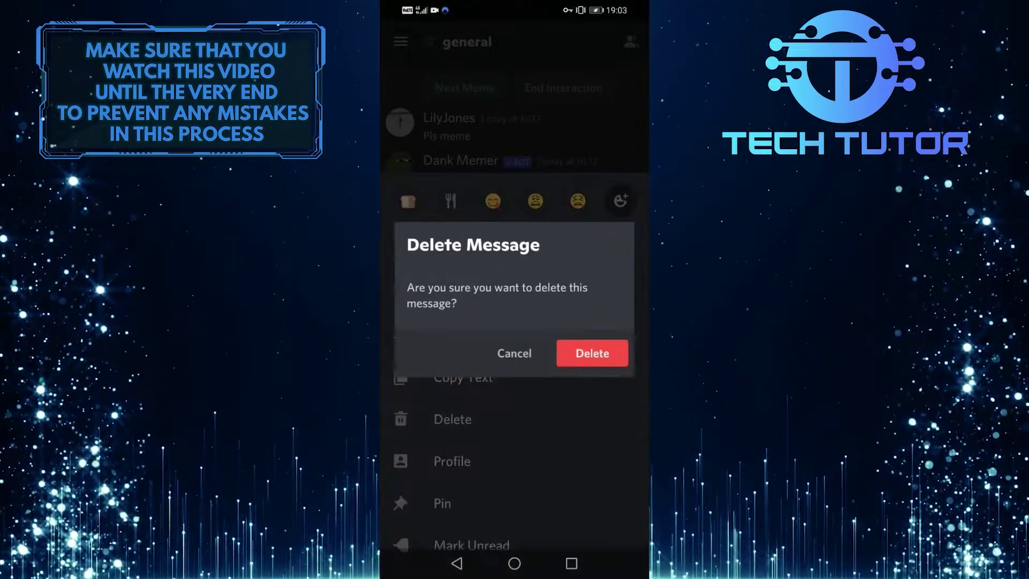
pyautogui.click(591, 354)
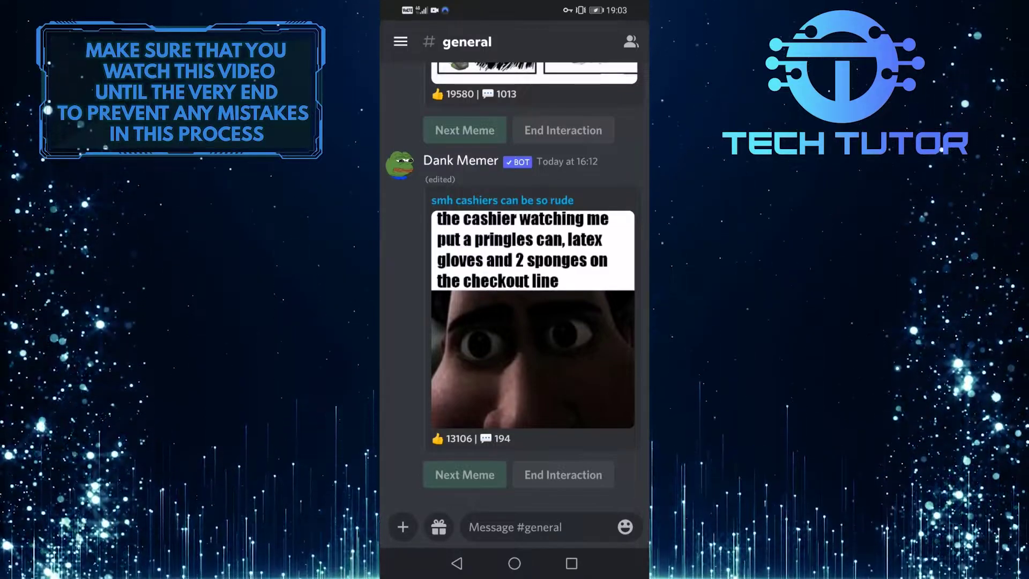
# - Delete the Dank Memer rude-cashiers meme and bring up actions on the next bot meme
pyautogui.click(525, 184)
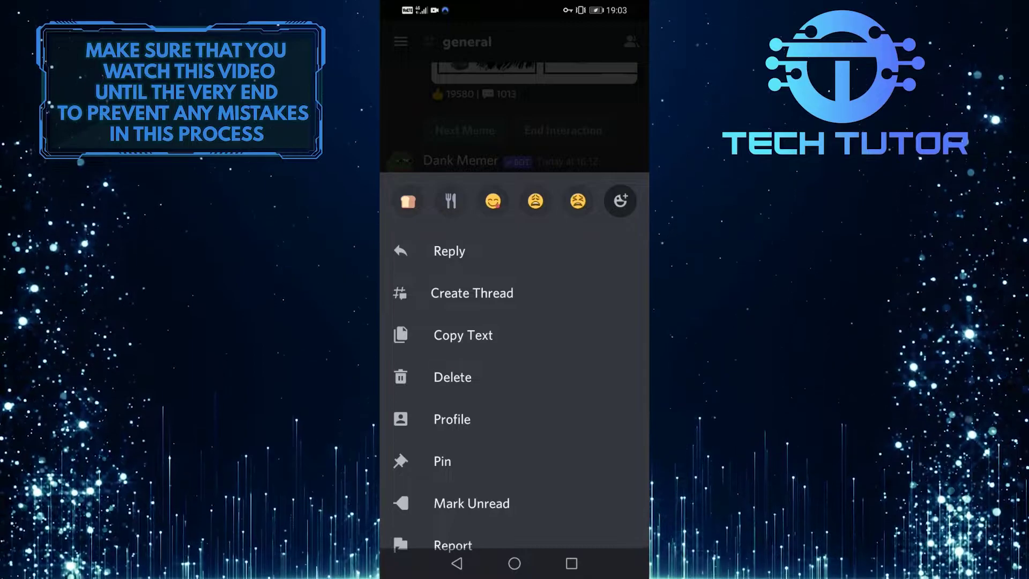
pyautogui.click(473, 375)
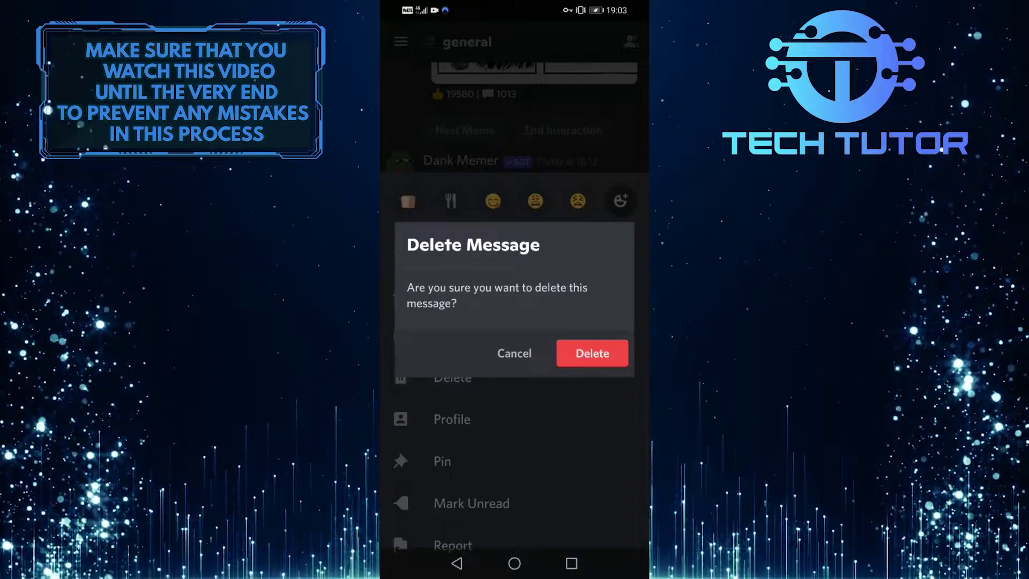
pyautogui.click(592, 352)
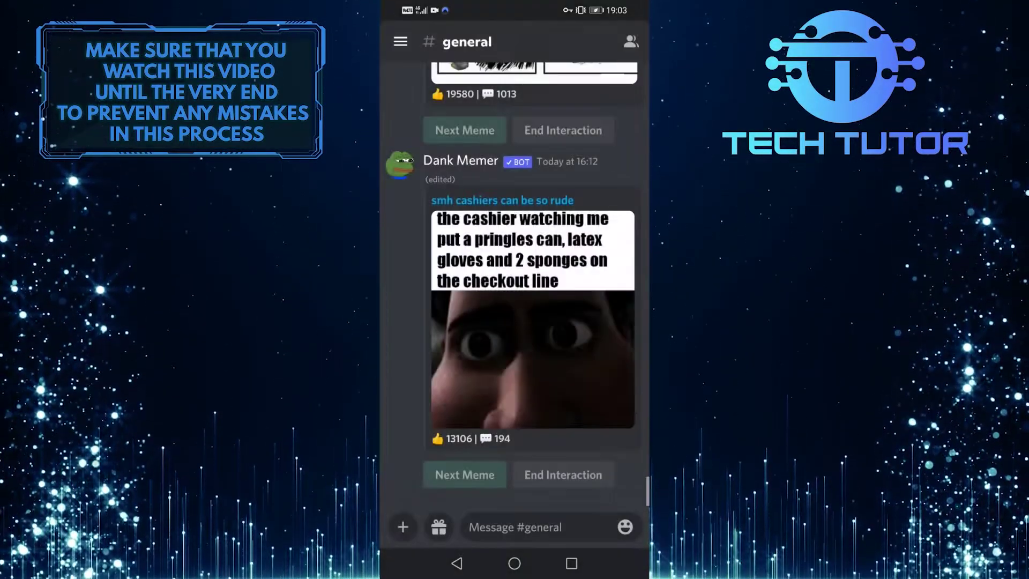
pyautogui.click(511, 162)
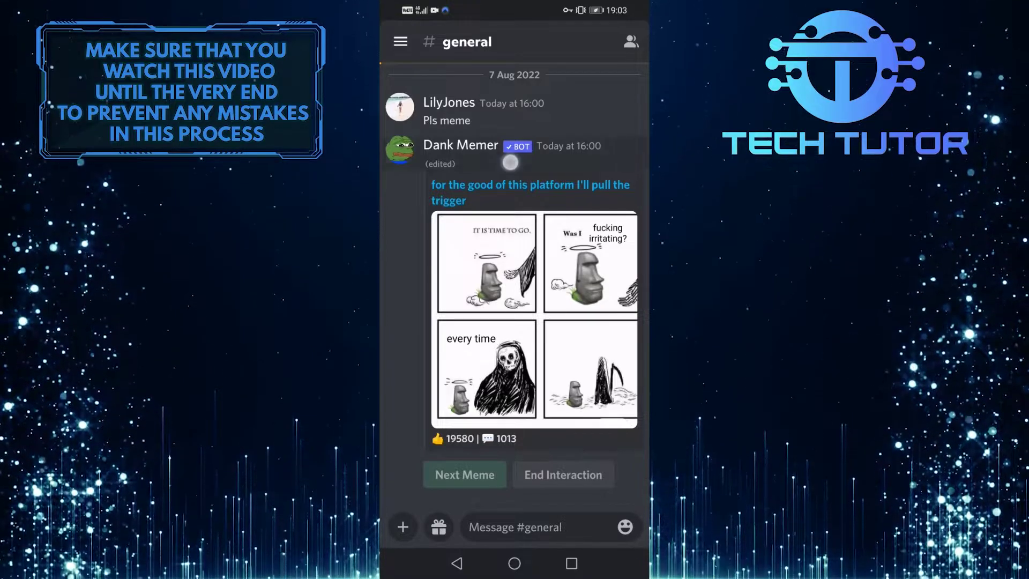
# - Delete the bot's latest meme and today's "Pls meme" request, leaving the double xp message newest
pyautogui.click(474, 375)
pyautogui.click(593, 354)
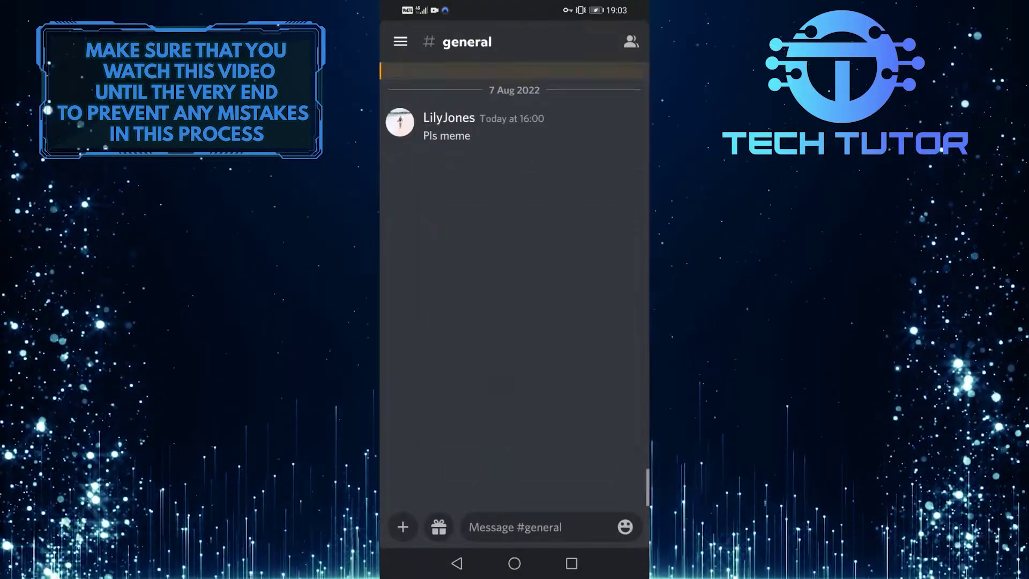
pyautogui.click(512, 477)
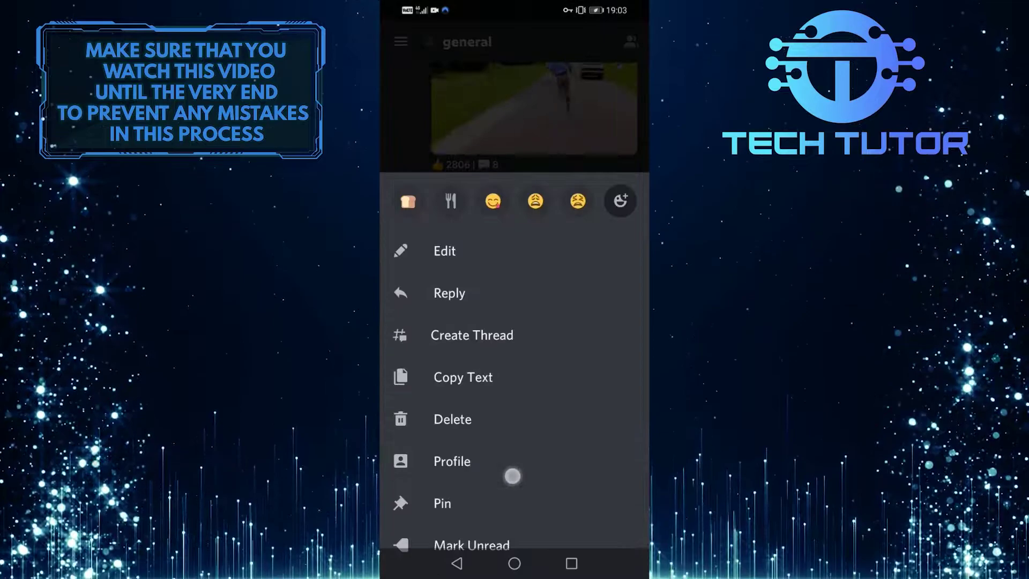
pyautogui.click(488, 420)
pyautogui.click(593, 355)
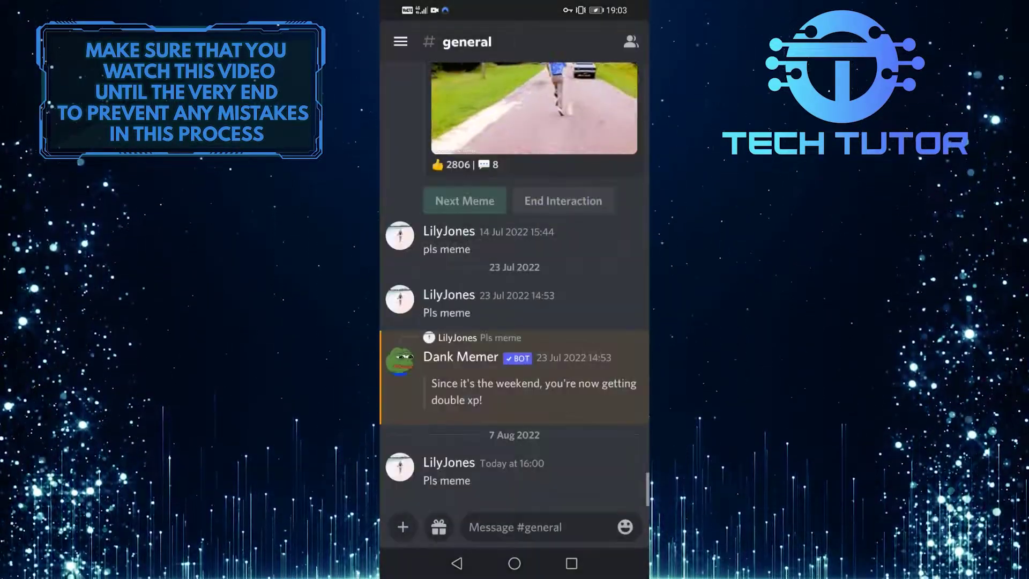
# - Briefly view the DisDeleter Play Store page via Recents and return to Discord
pyautogui.click(572, 563)
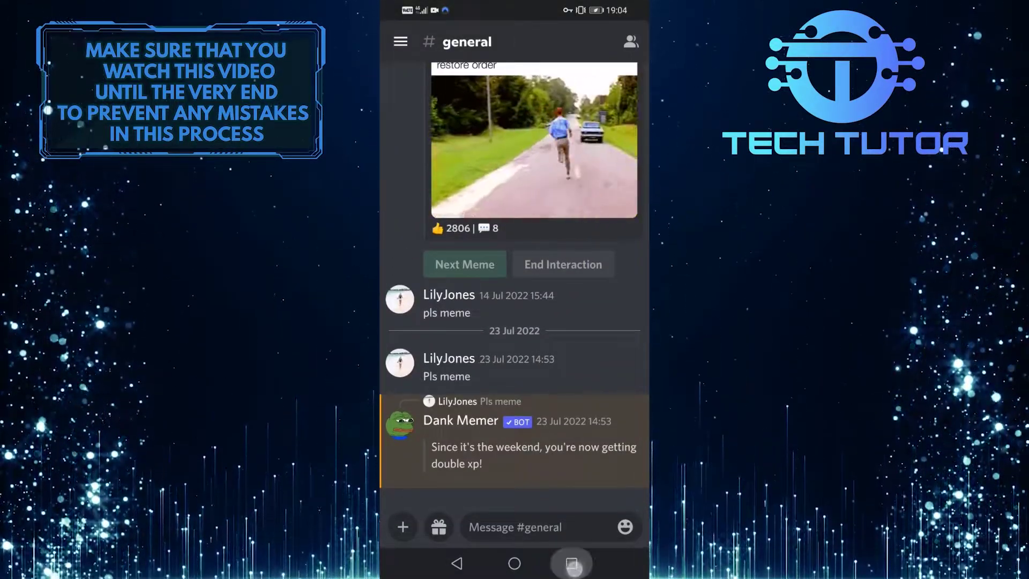
pyautogui.click(515, 282)
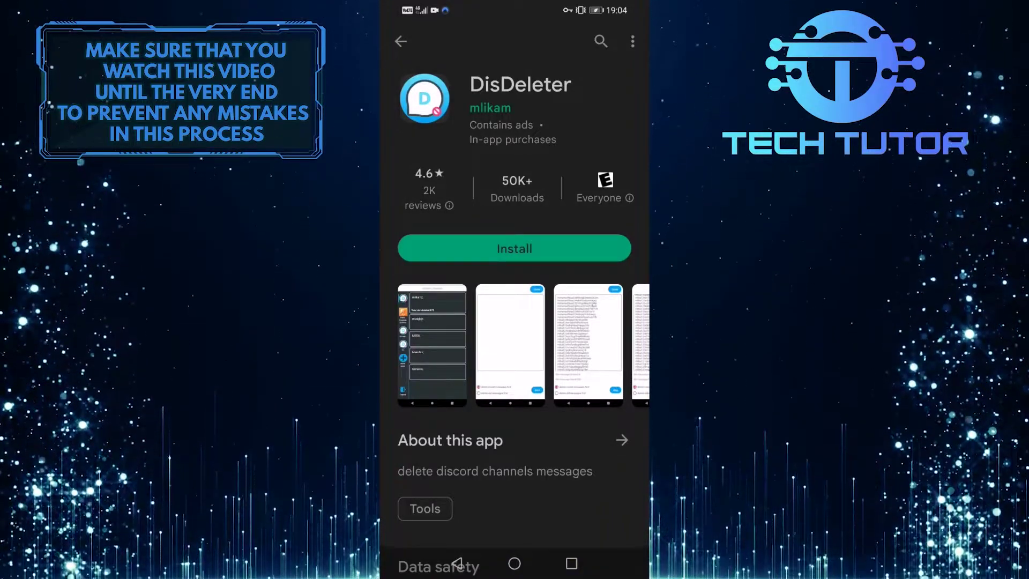
pyautogui.click(570, 563)
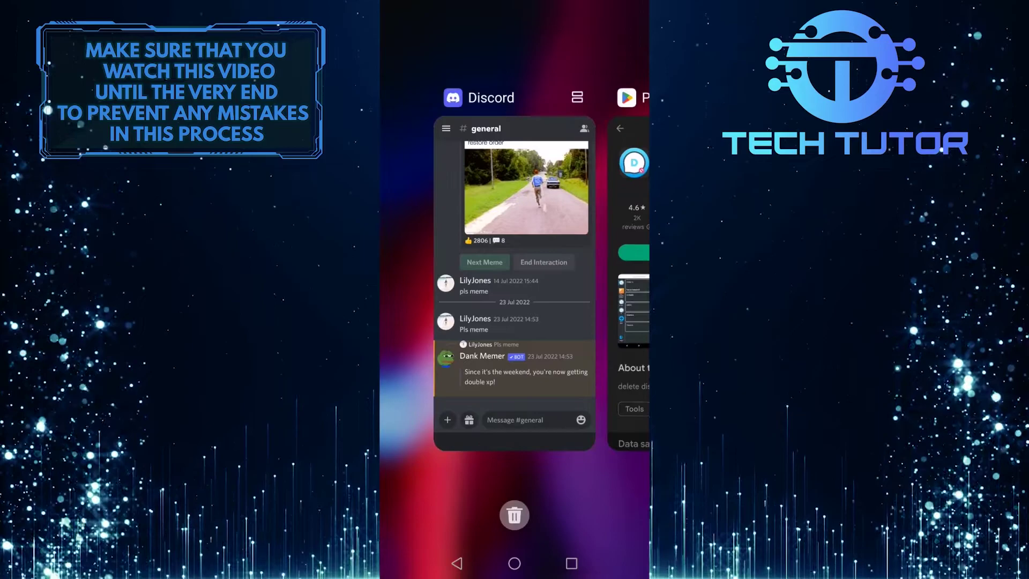
pyautogui.click(514, 362)
# - Go to Direct Messages and enter the Kevin McBacon conversation
pyautogui.click(401, 42)
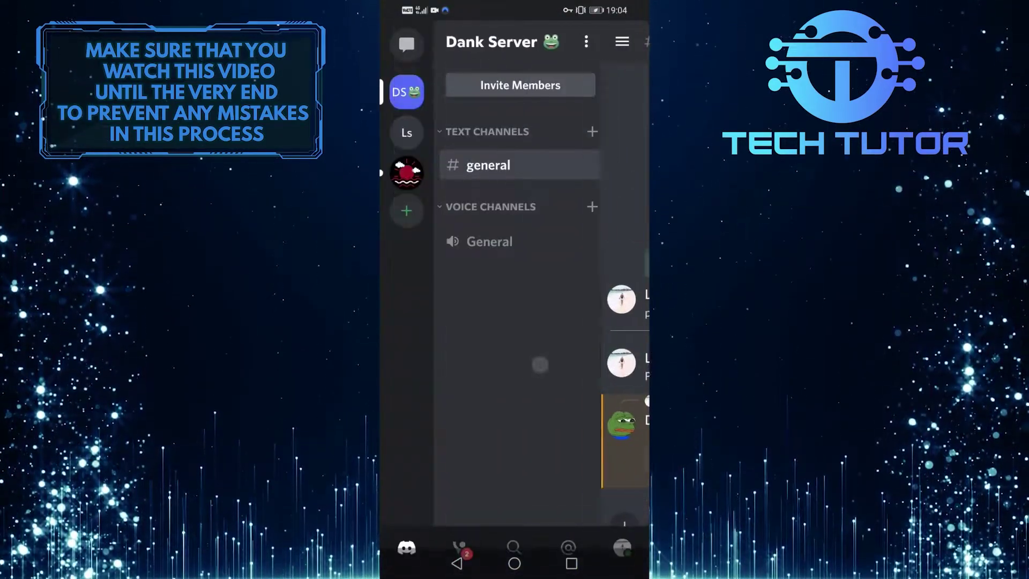
pyautogui.click(406, 44)
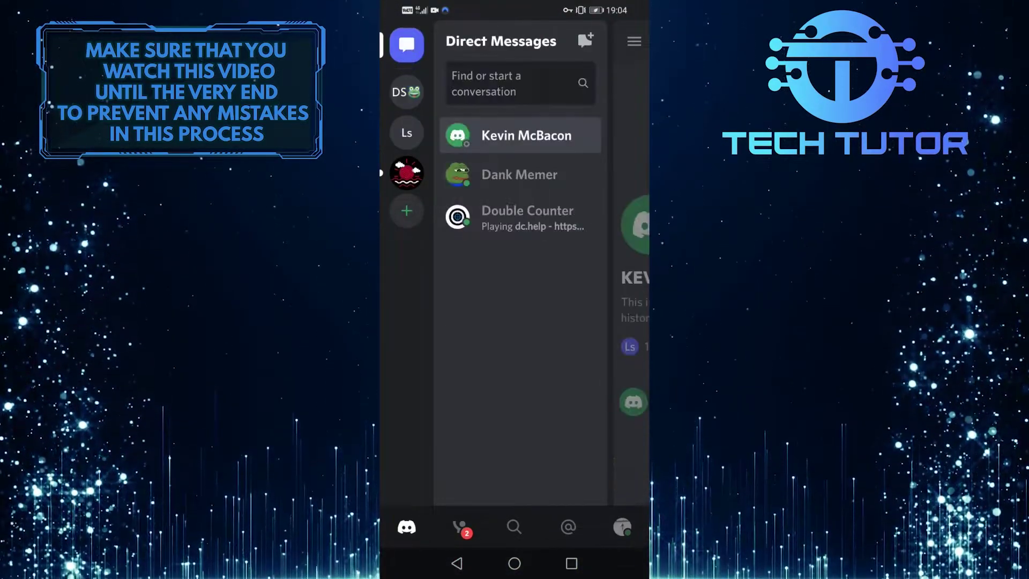
pyautogui.click(526, 135)
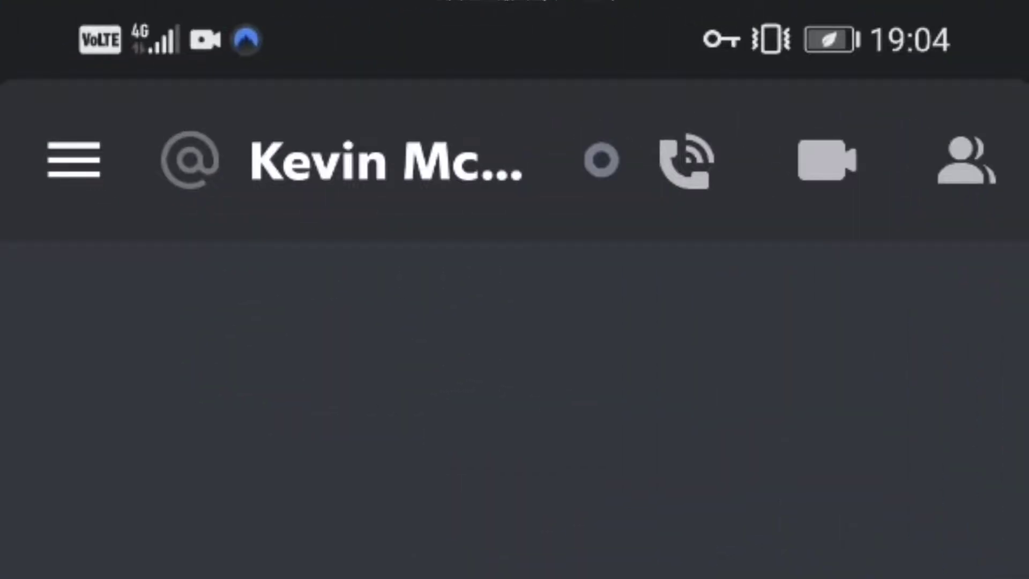
# - Close the Kevin McBacon DM from the details panel's more-options menu
pyautogui.click(966, 161)
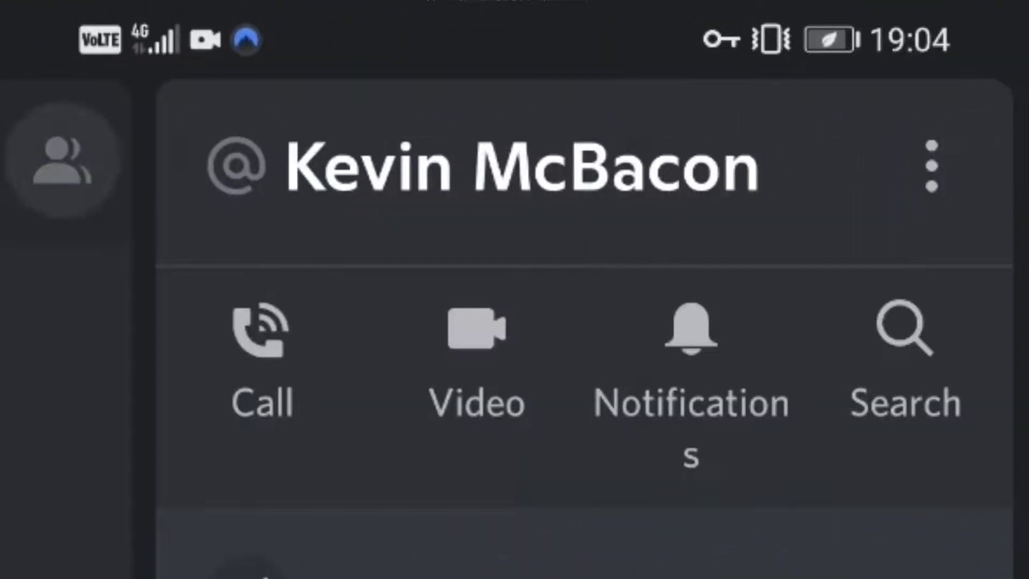
pyautogui.click(932, 166)
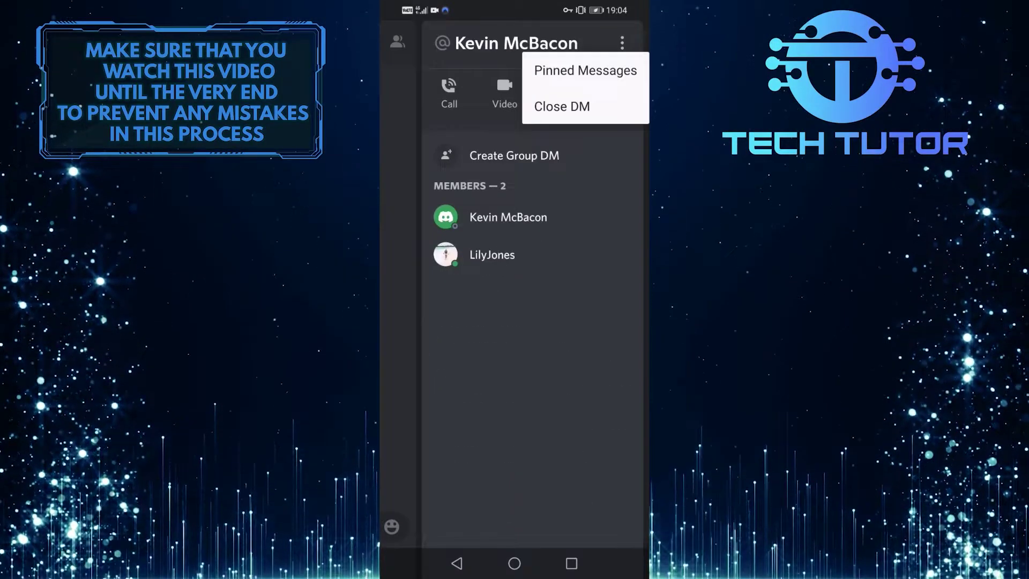
pyautogui.click(555, 106)
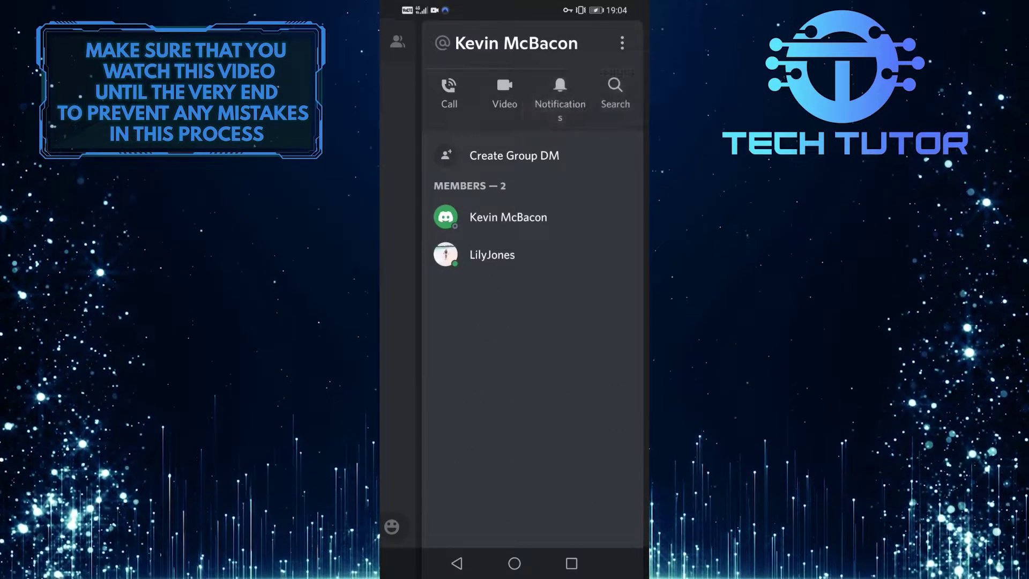